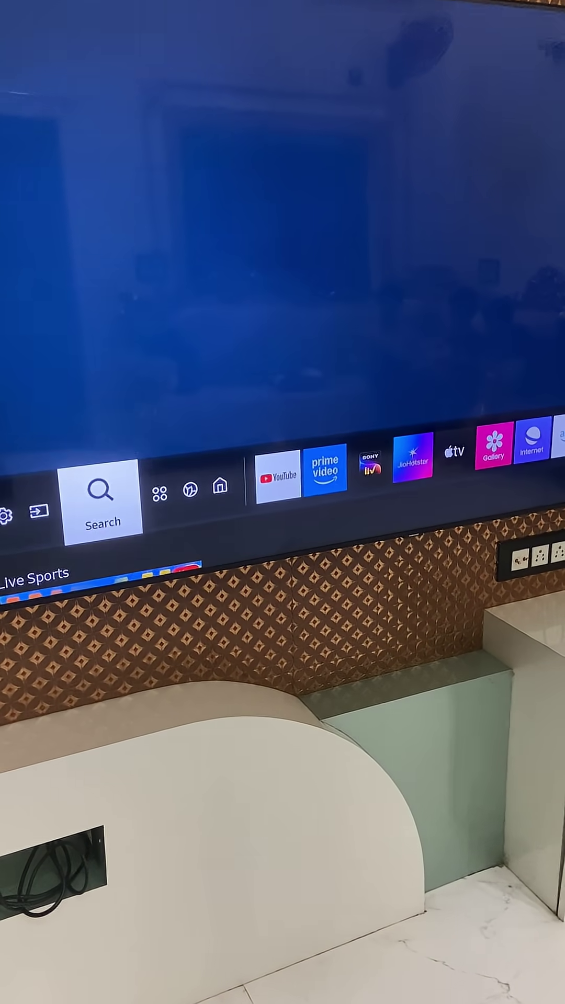
{"action": "key", "text": "Right"}
{"action": "key", "text": "Right"}
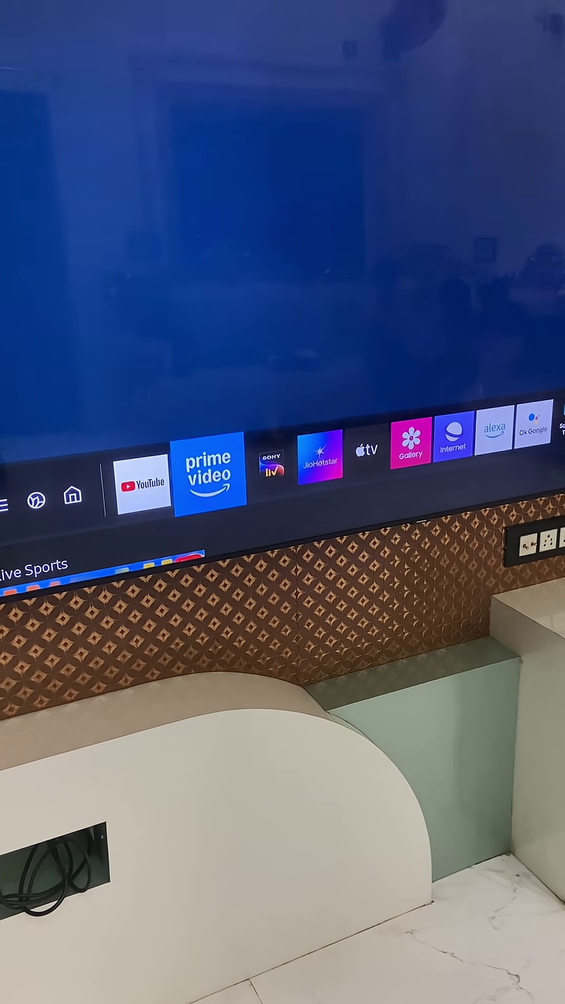
Open Device Care's Manage Storage and focus SonyLIV's details, listed at 57.79 MB
{"action": "key", "text": "Left"}
{"action": "key", "text": "Left"}
{"action": "key", "text": "Left"}
{"action": "key", "text": "Left"}
{"action": "key", "text": "Left"}
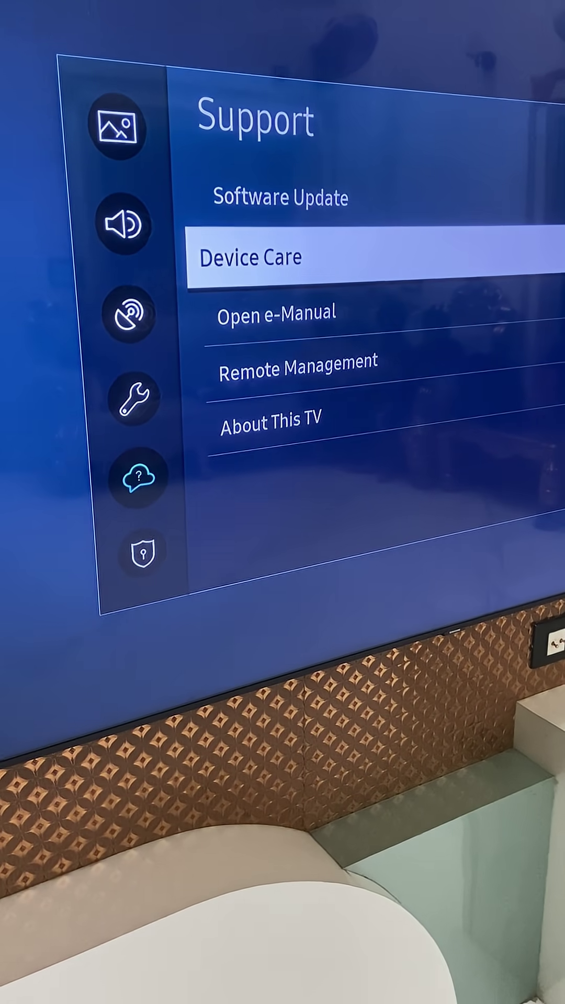
{"action": "key", "text": "Return"}
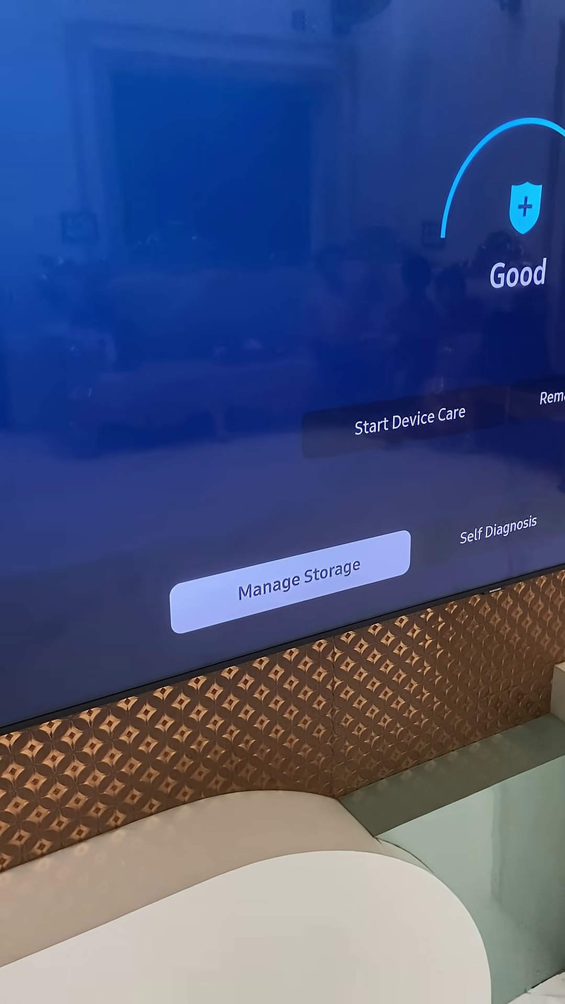
{"action": "key", "text": "Down"}
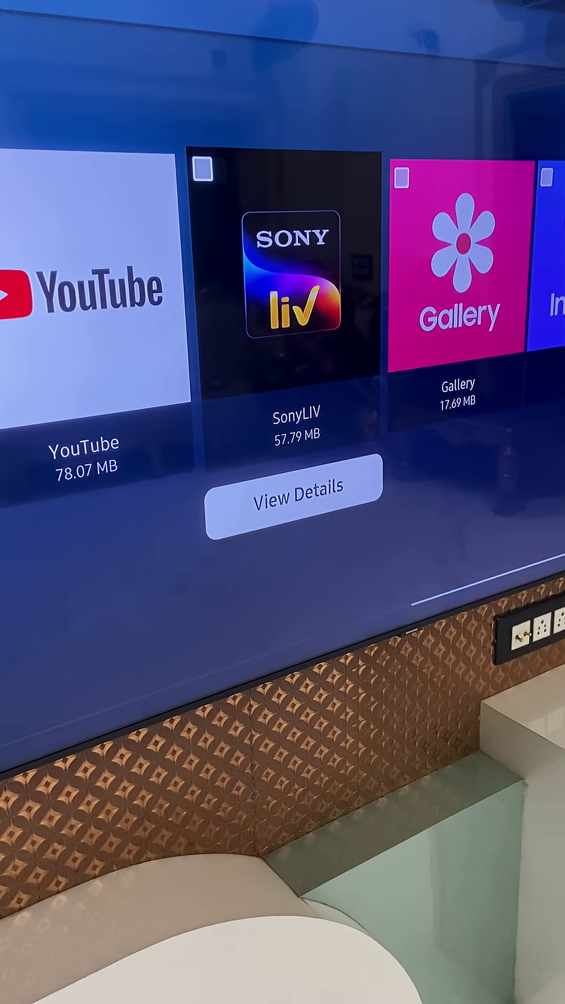
Clear SonyLIV's cache and data to 0 B, leaving 41.82 MB, and close its details
{"action": "key", "text": "Return"}
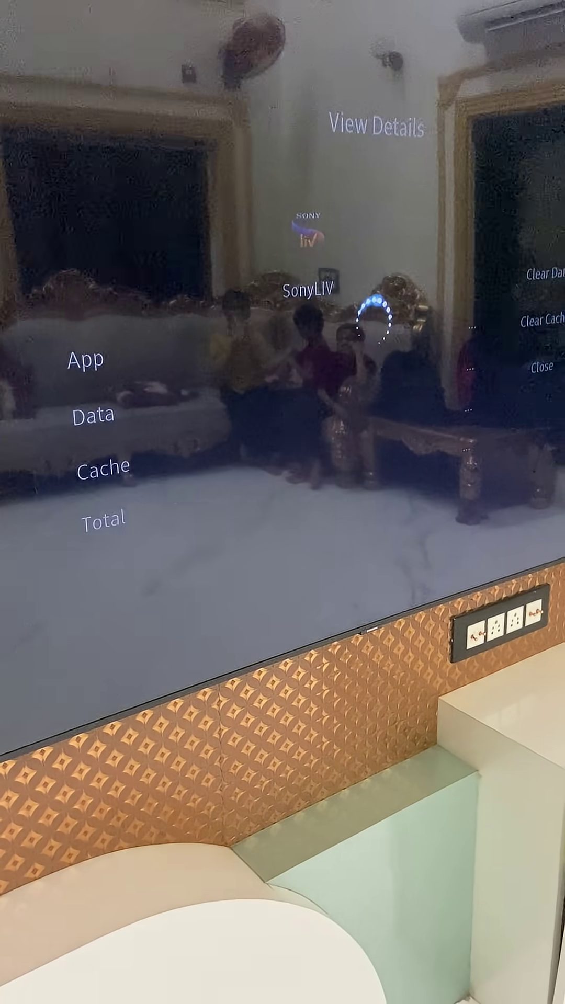
{"action": "key", "text": "Up"}
{"action": "key", "text": "Up"}
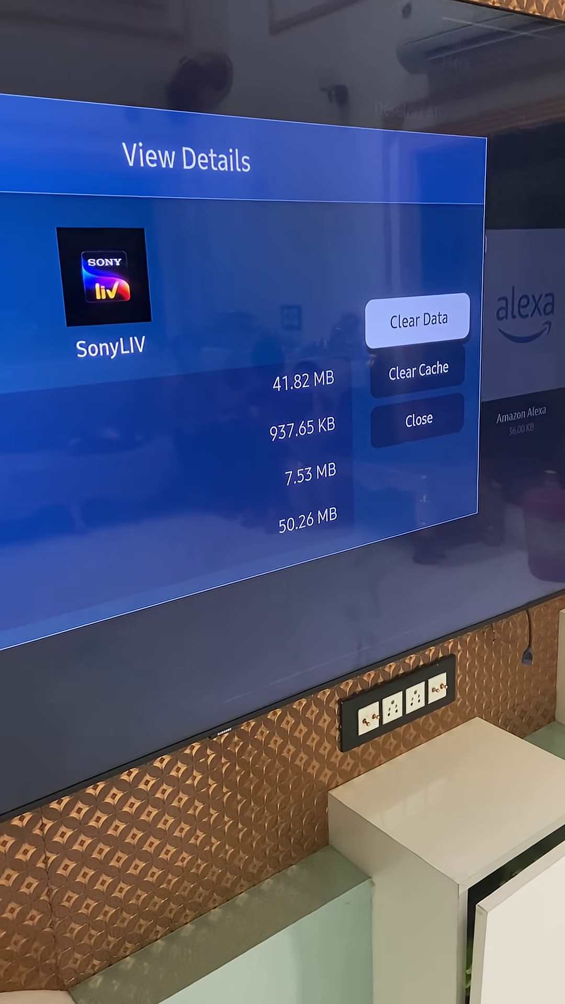
{"action": "key", "text": "Down"}
{"action": "key", "text": "Return"}
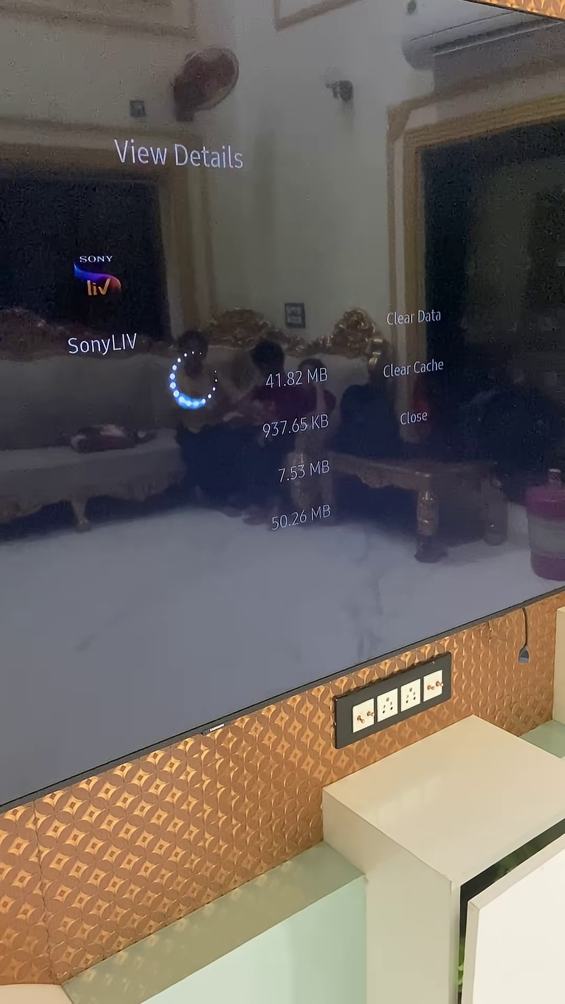
{"action": "key", "text": "Return"}
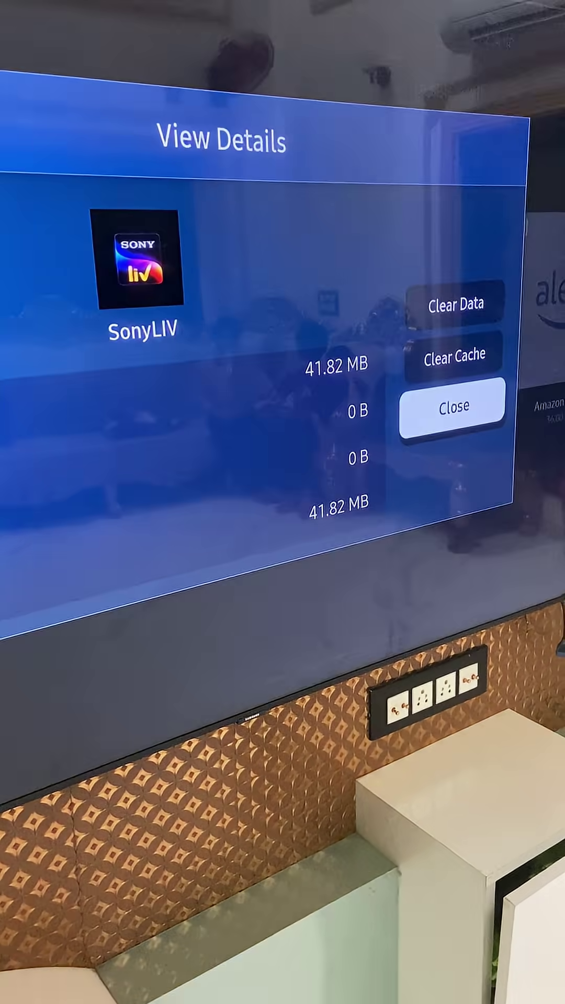
{"action": "key", "text": "Return"}
Start a Device Care scan from the Device Care screen, which rates the TV Good
{"action": "key", "text": "Escape"}
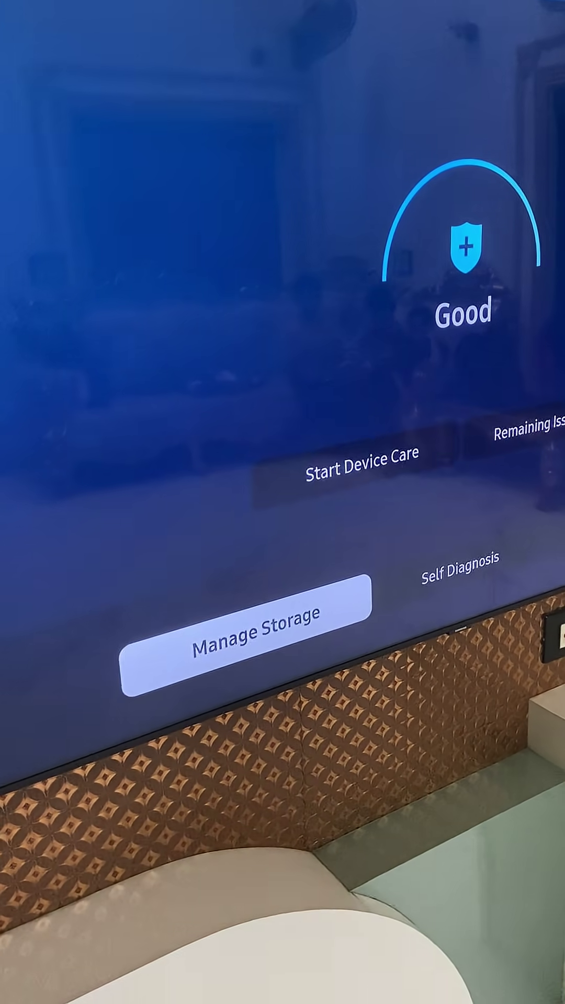
{"action": "key", "text": "Up"}
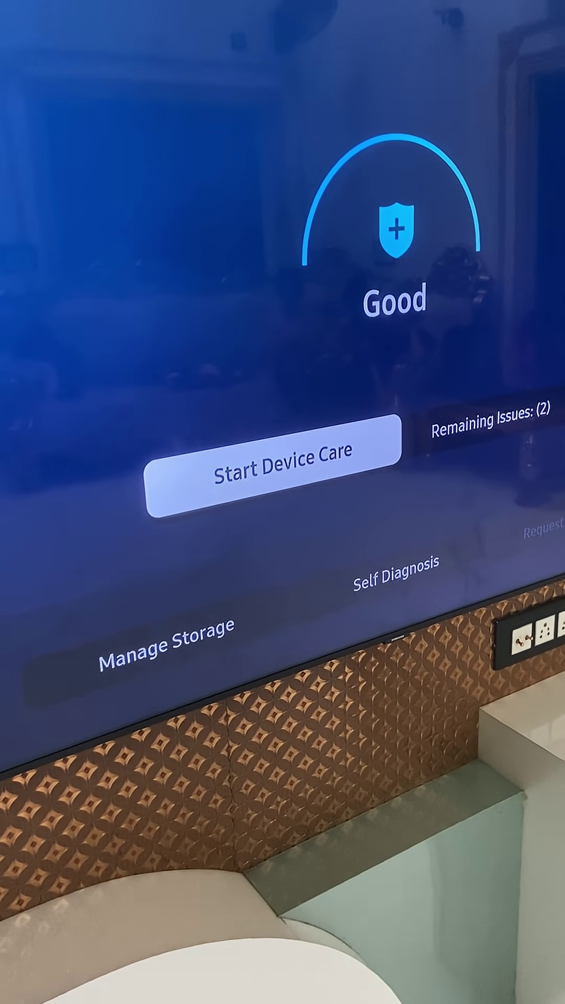
{"action": "key", "text": "Return"}
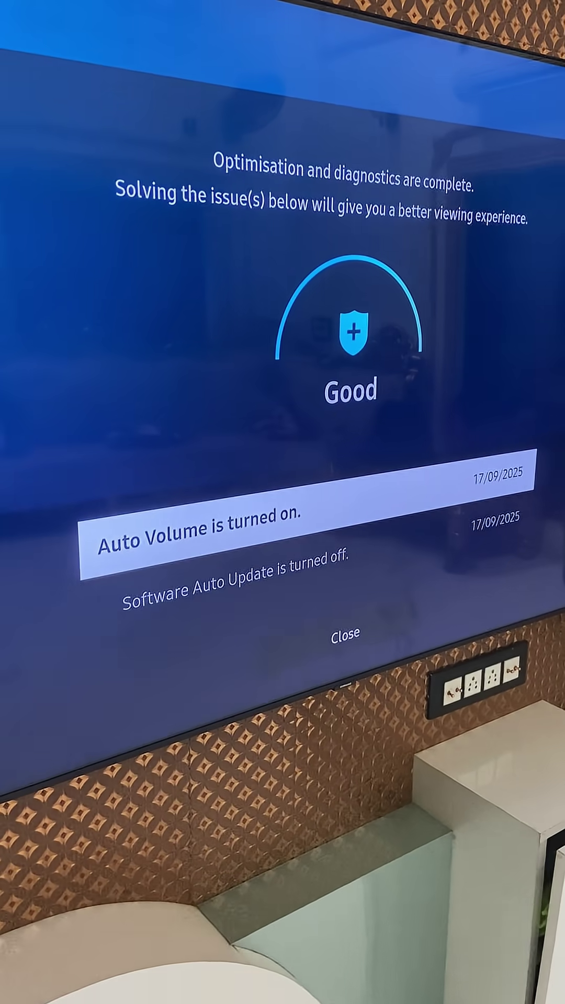
Show the Smart Hub home bar over the Device Care results
{"action": "key", "text": "Home"}
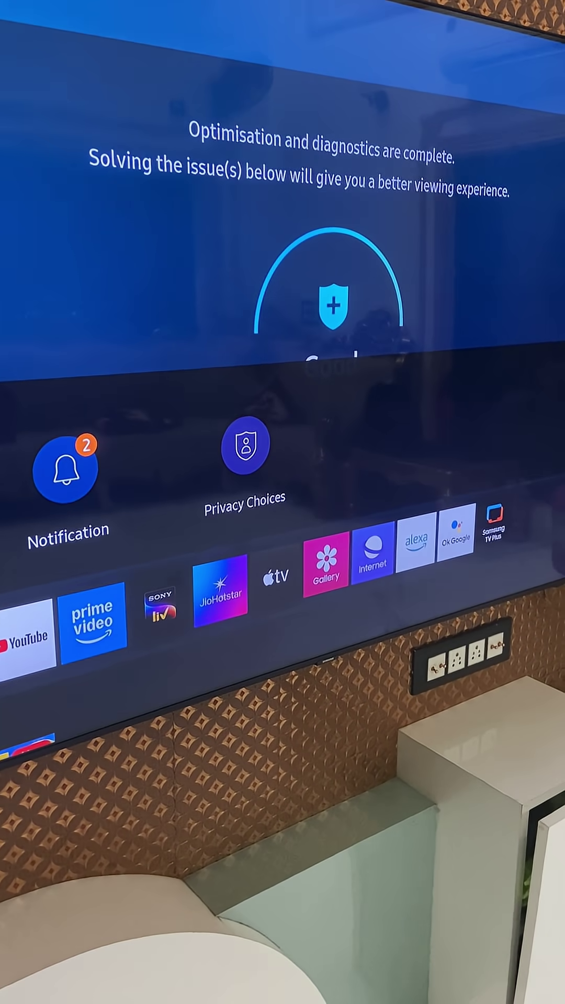